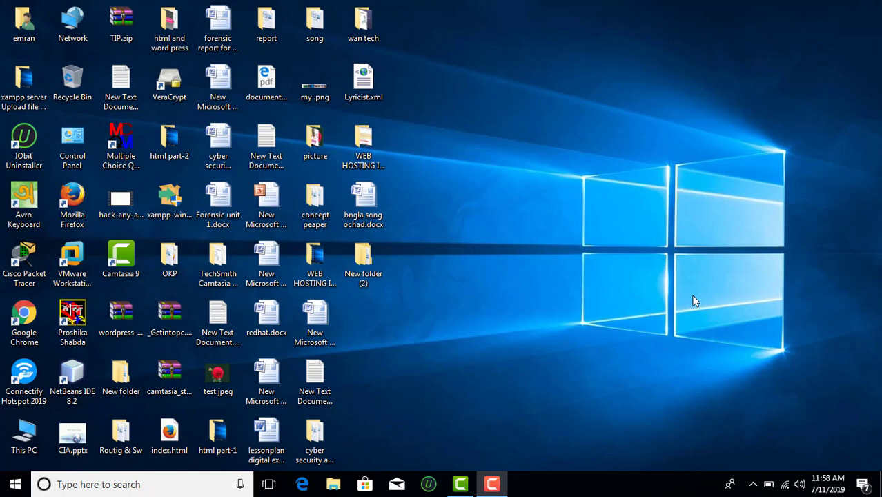
- Launch VMware Workstation and start creating a new virtual machine with the Typical configuration
click(77, 258)
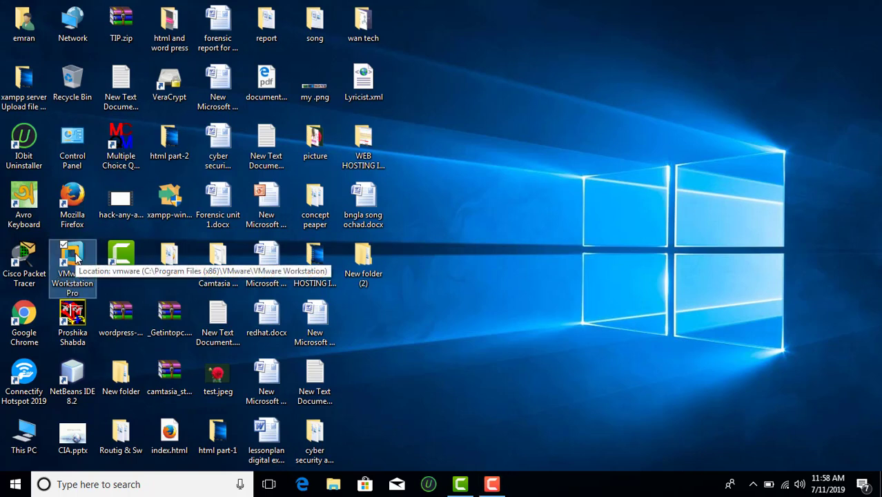
double_click(76, 253)
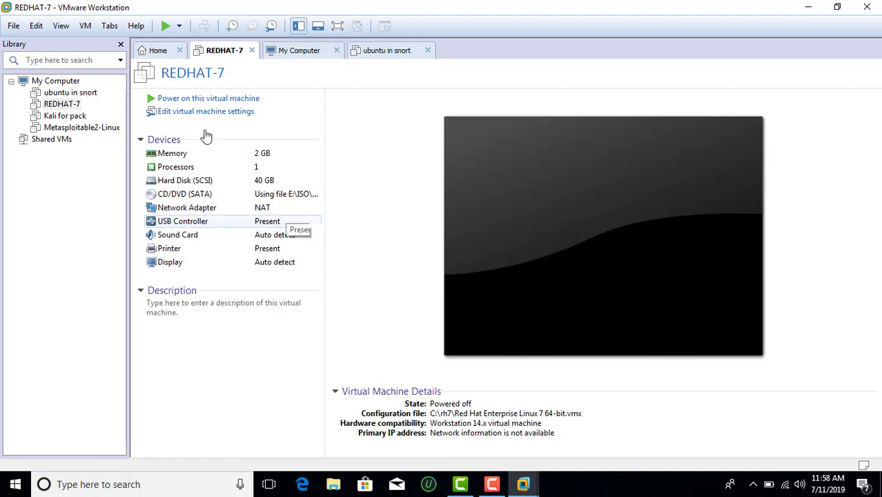
click(149, 52)
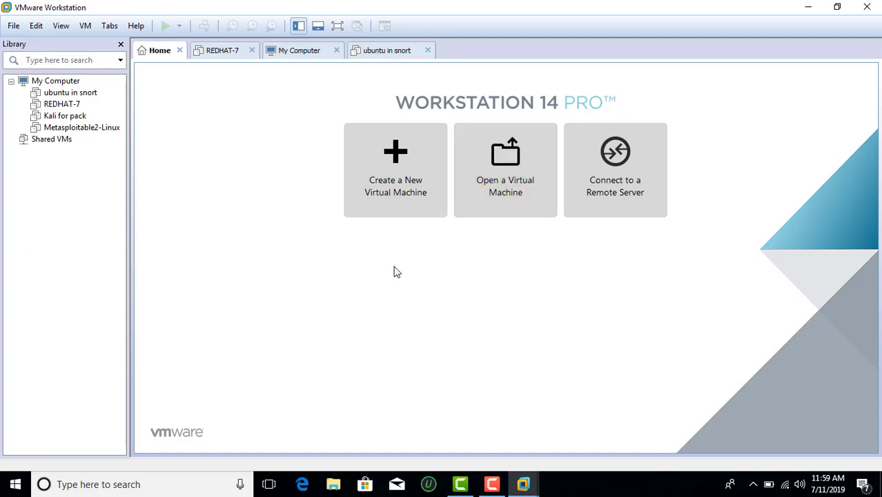
click(399, 189)
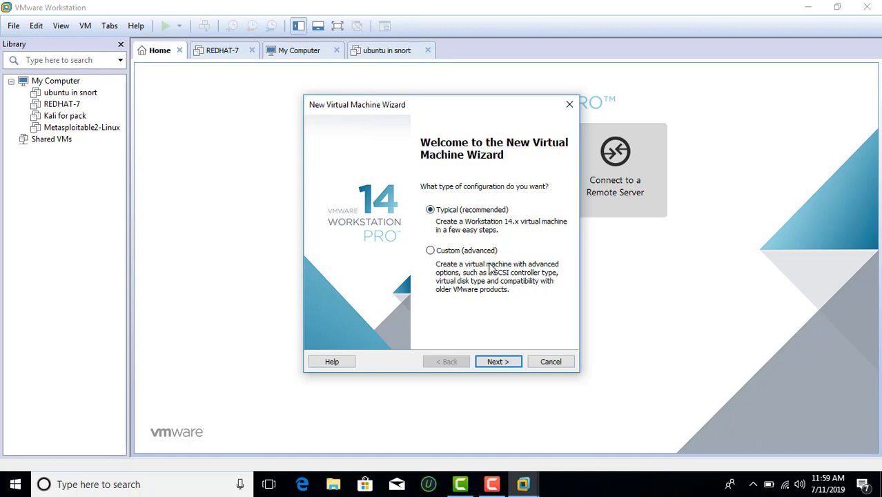
click(499, 363)
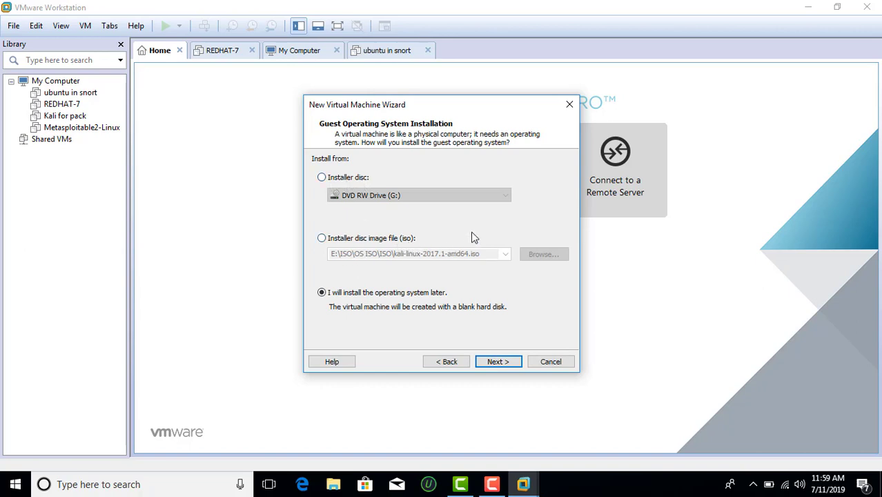
- Choose to install the operating system later, so the virtual machine is created with a blank hard disk
click(321, 239)
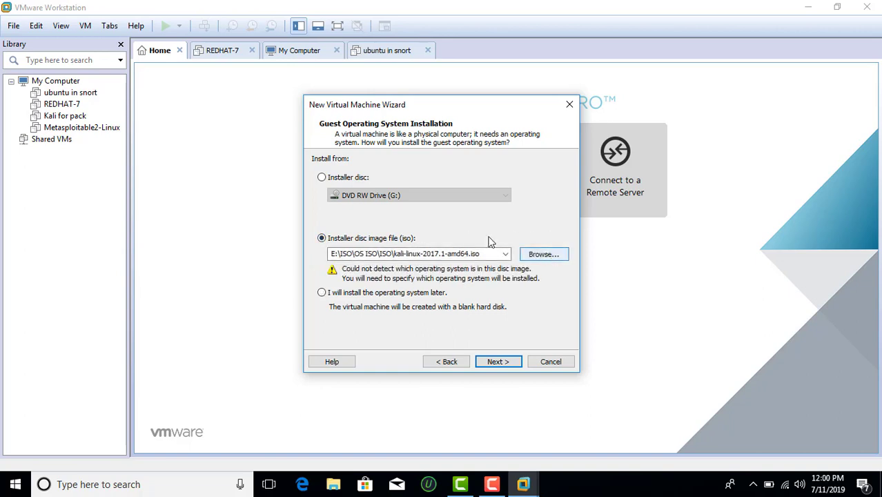
click(322, 178)
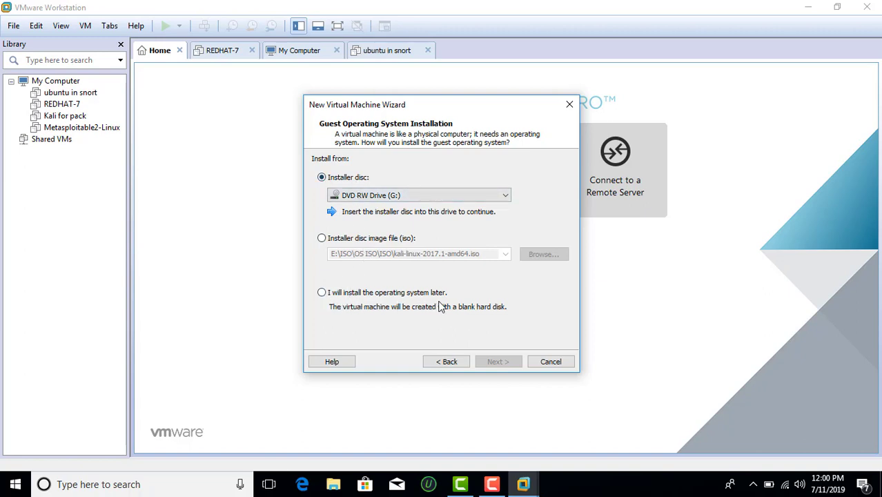
click(322, 293)
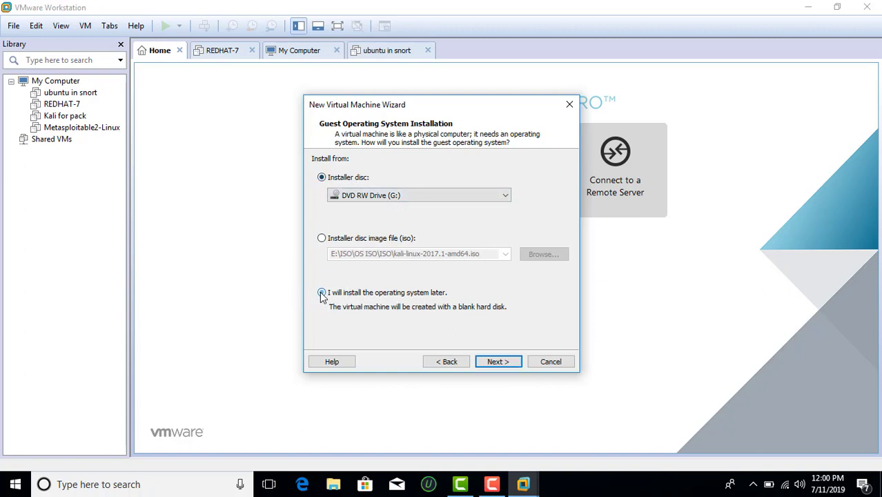
click(497, 363)
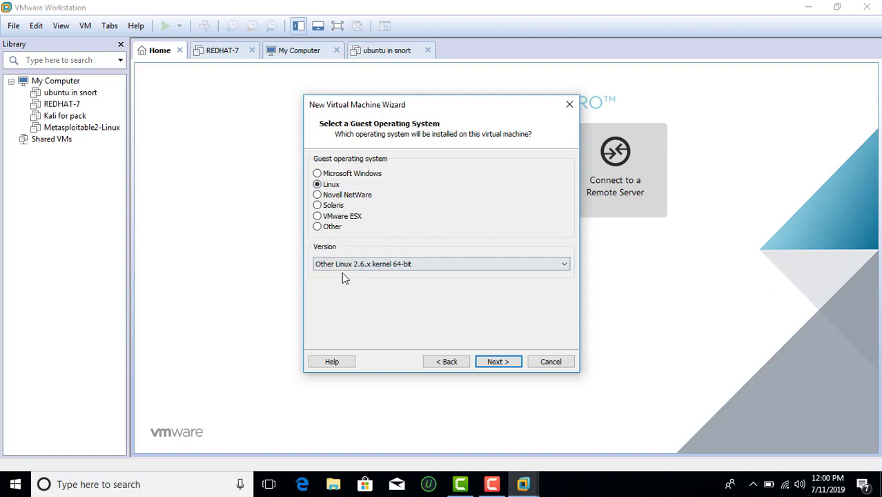
- Look through the Linux versions and accept Other Linux 2.6.x kernel 64-bit as the guest operating system
click(414, 263)
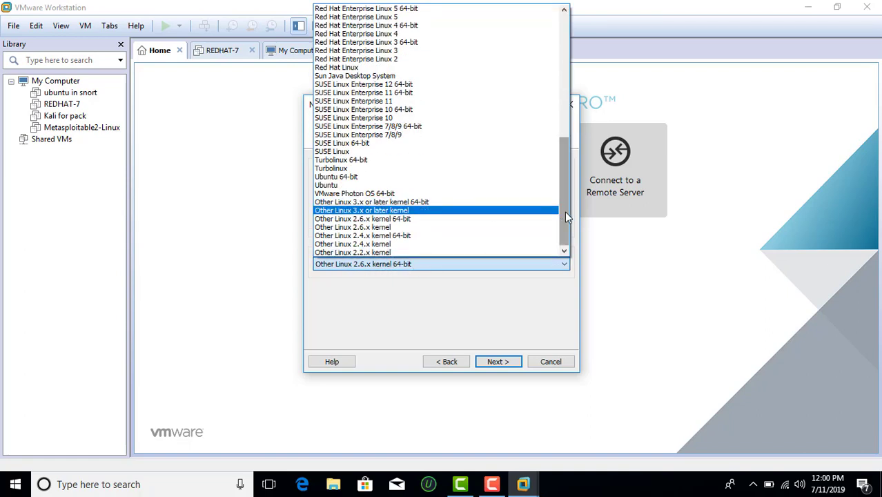
drag(564, 212, 565, 192)
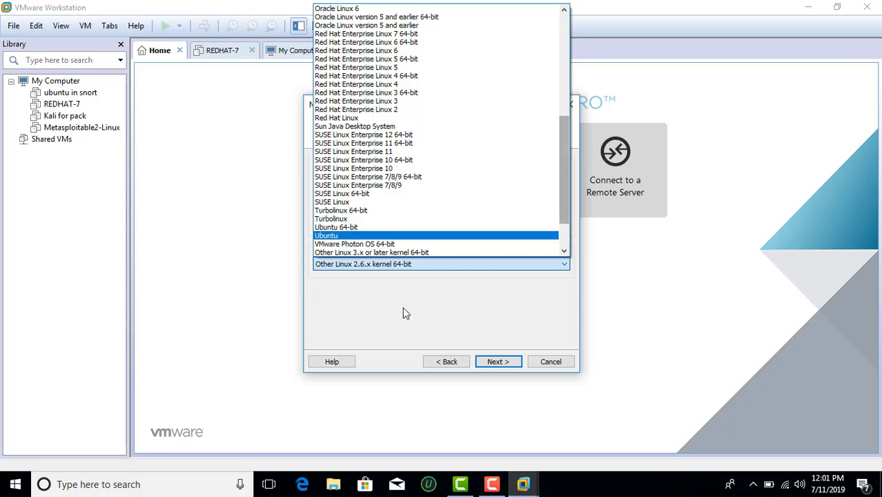
click(403, 265)
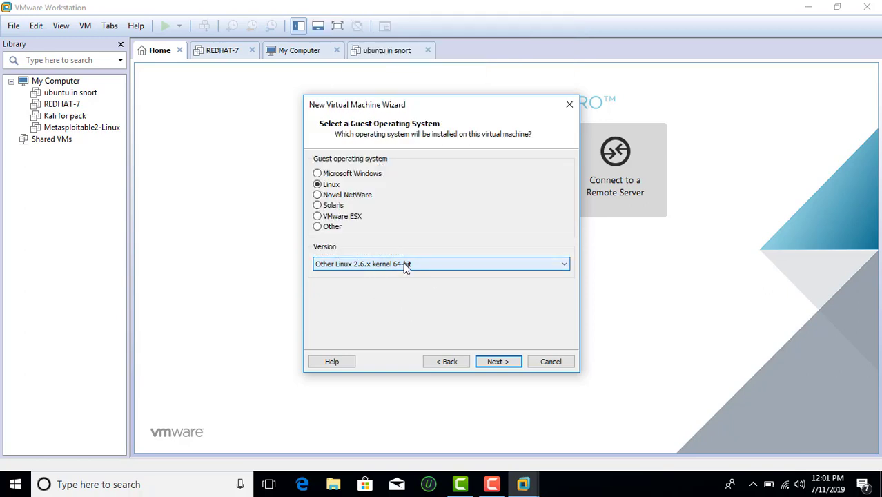
click(496, 362)
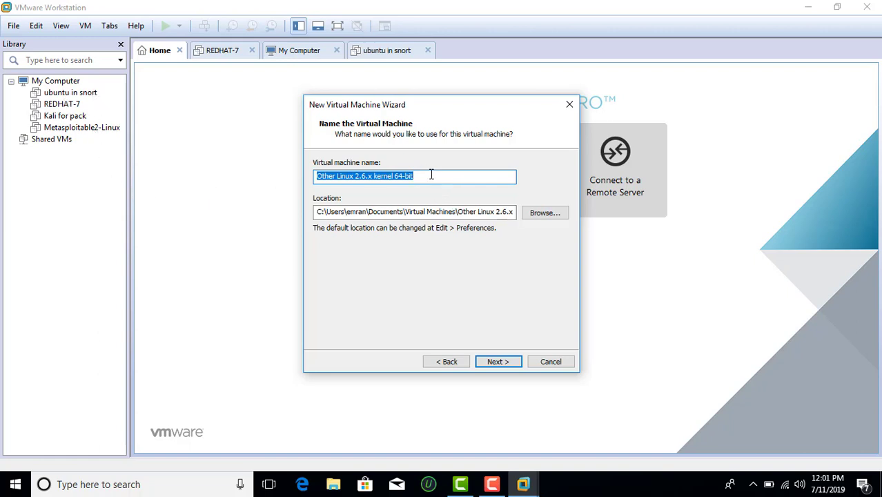
- Name the virtual machine KALI LINUX
key(BackSpace)
text(K)
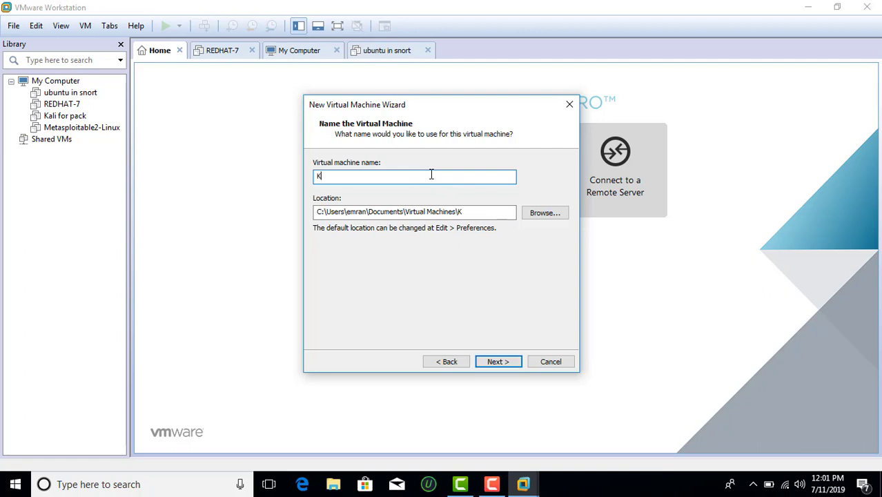
text(ALI lINUX)
- Create a folder named kali on Local Disk (C:) and use it as the virtual machine's location
click(542, 215)
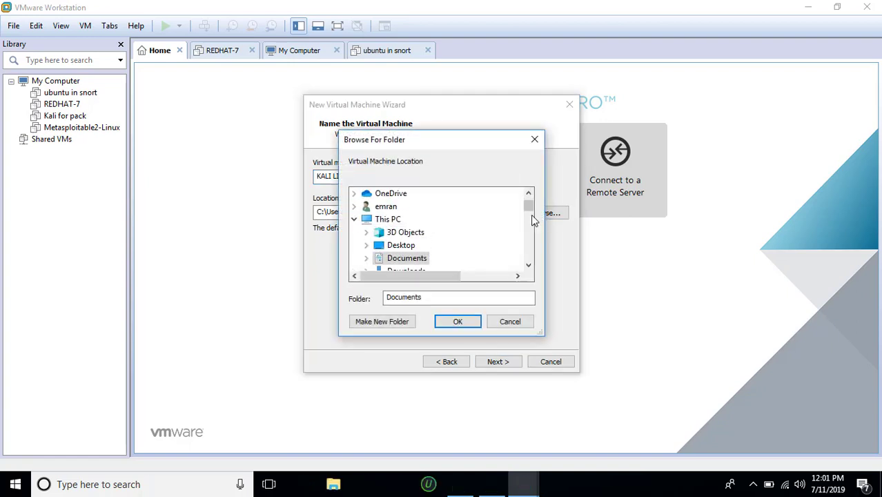
drag(528, 202, 528, 221)
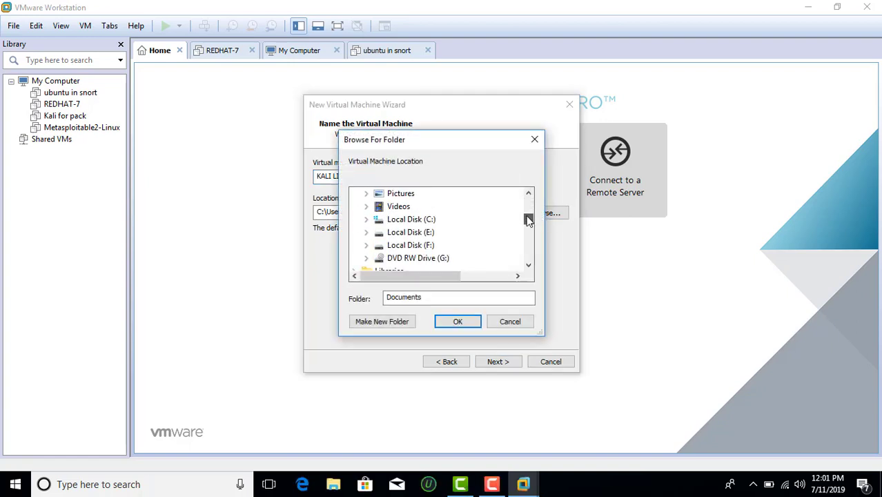
click(412, 220)
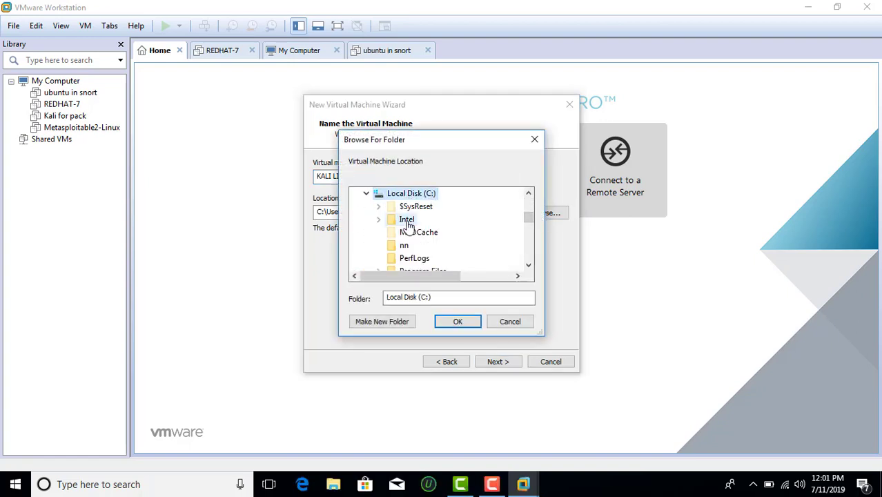
click(366, 193)
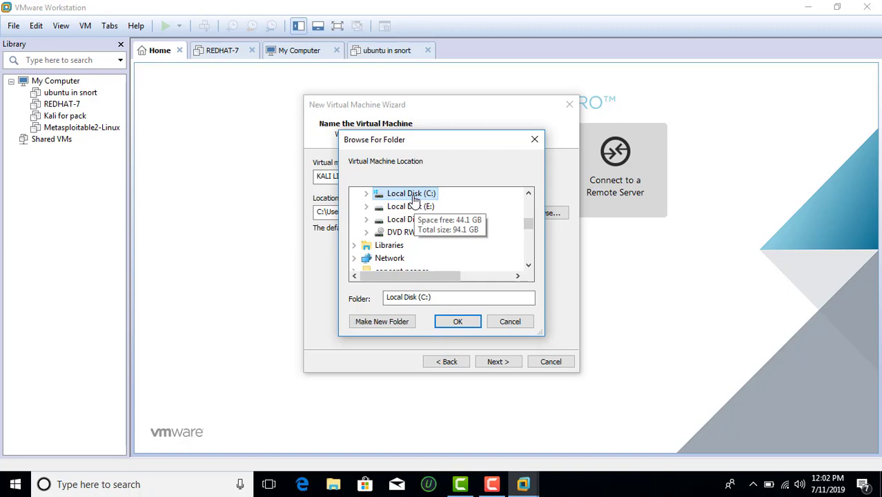
click(388, 323)
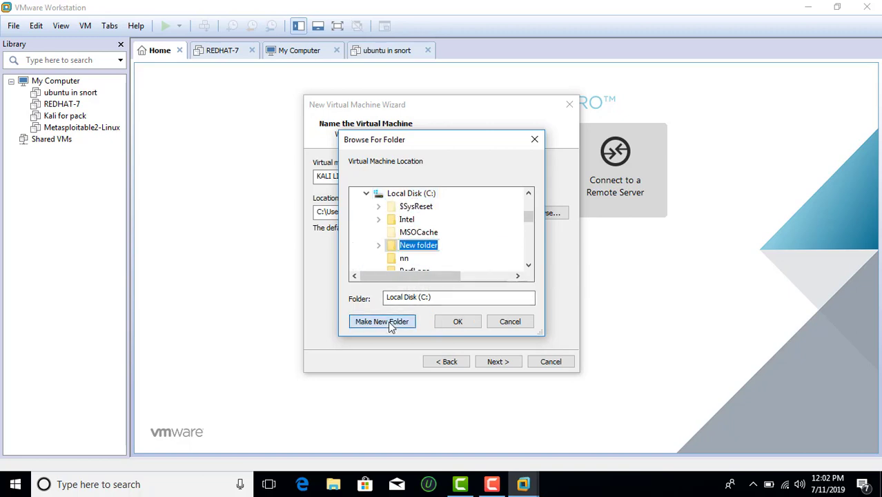
text(kali)
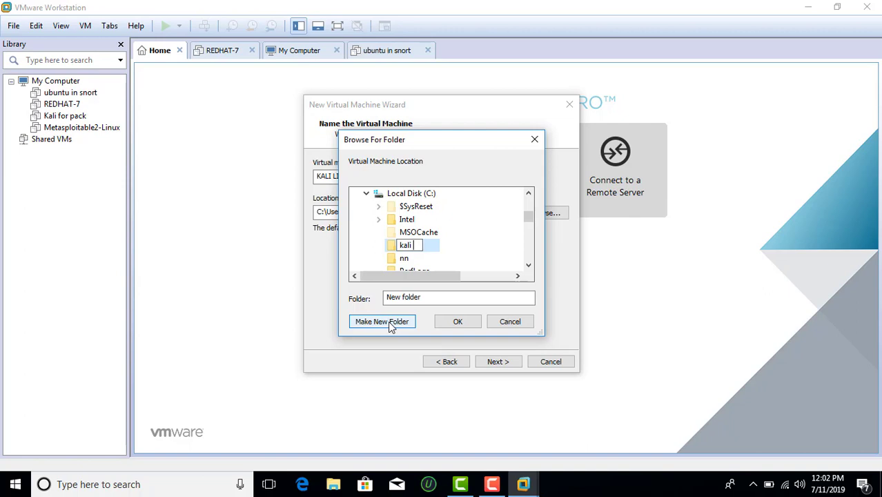
key(Return)
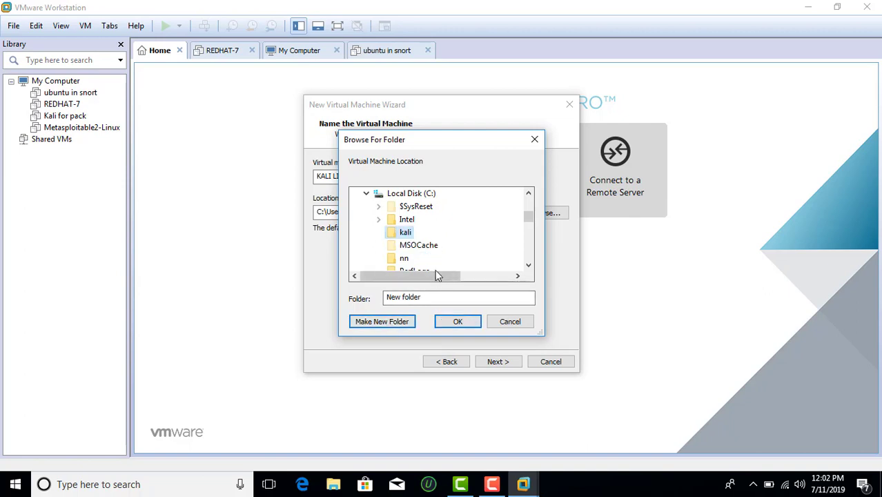
click(461, 321)
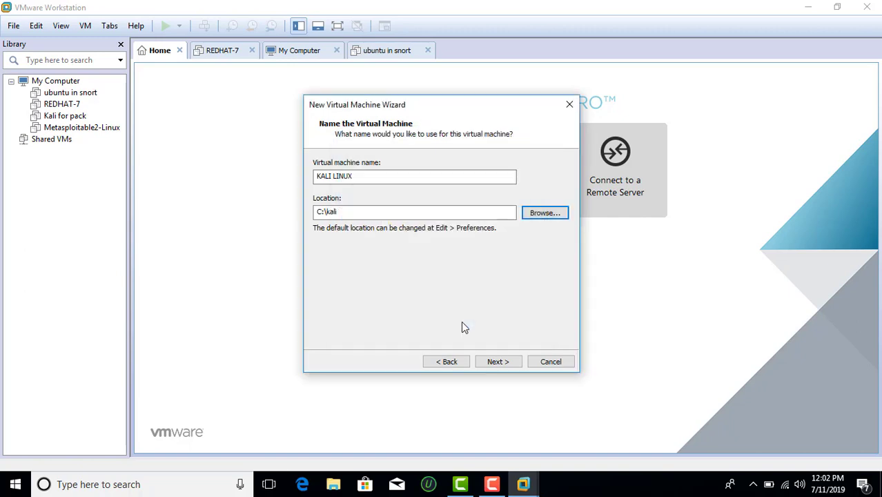
click(492, 361)
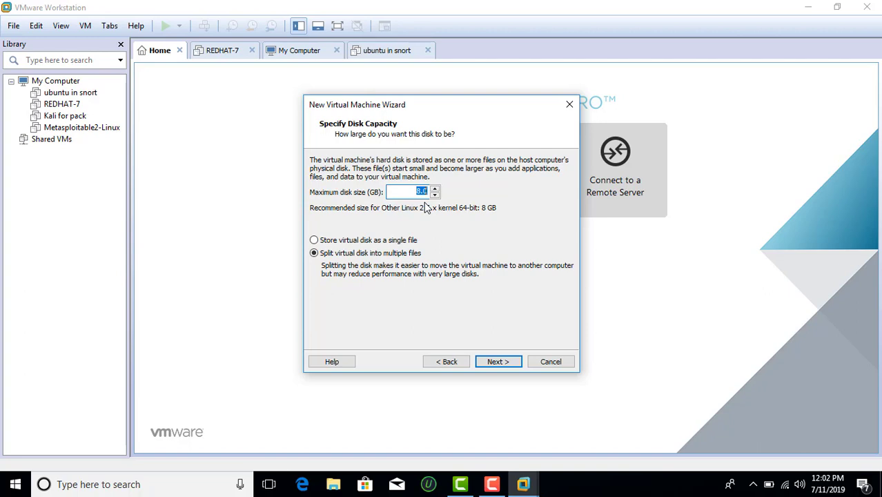
- Set the maximum disk size to 40 GB with the virtual disk split into multiple files
text(40)
click(491, 362)
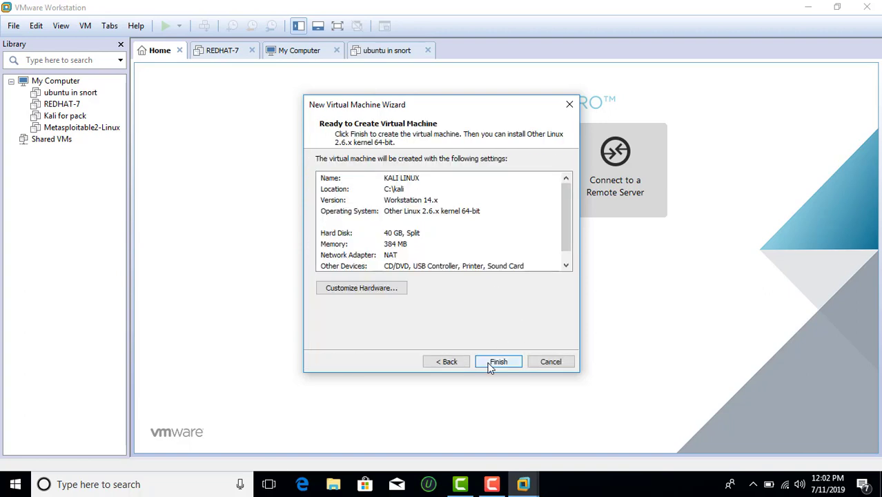
click(448, 362)
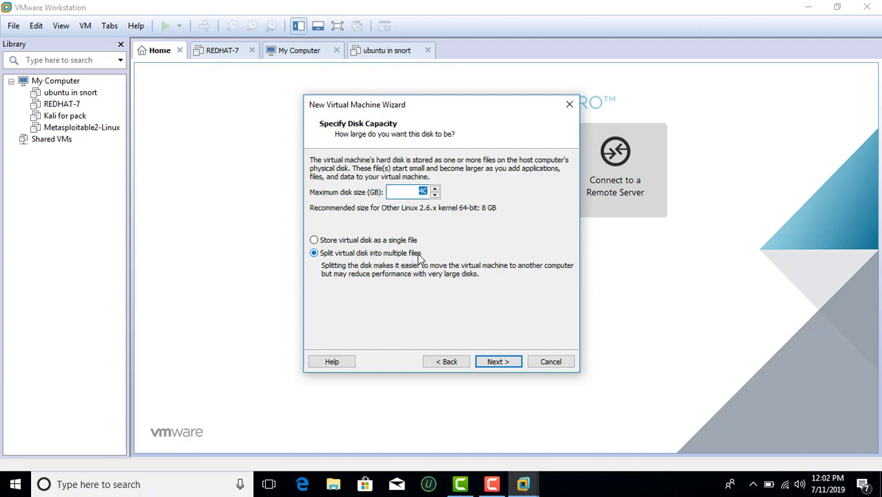
click(315, 240)
drag(410, 191, 431, 191)
click(314, 253)
click(501, 359)
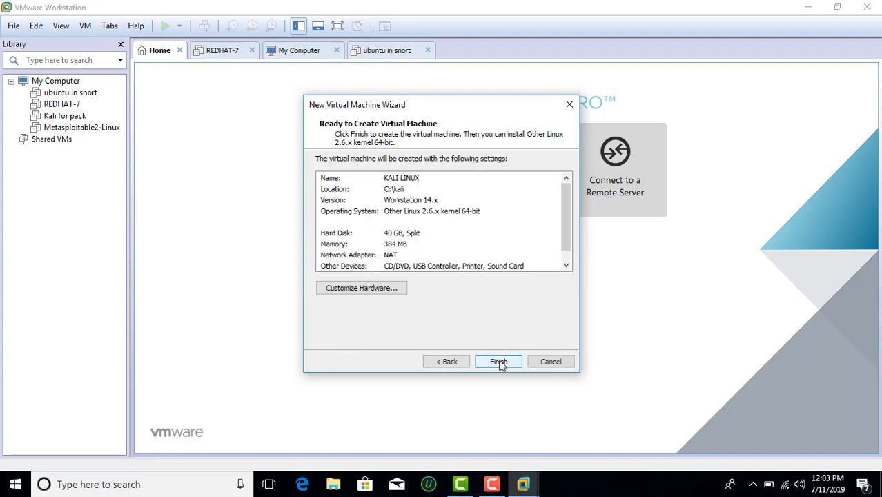
- Customize the virtual machine's hardware by setting its memory to 2048 MB
click(375, 290)
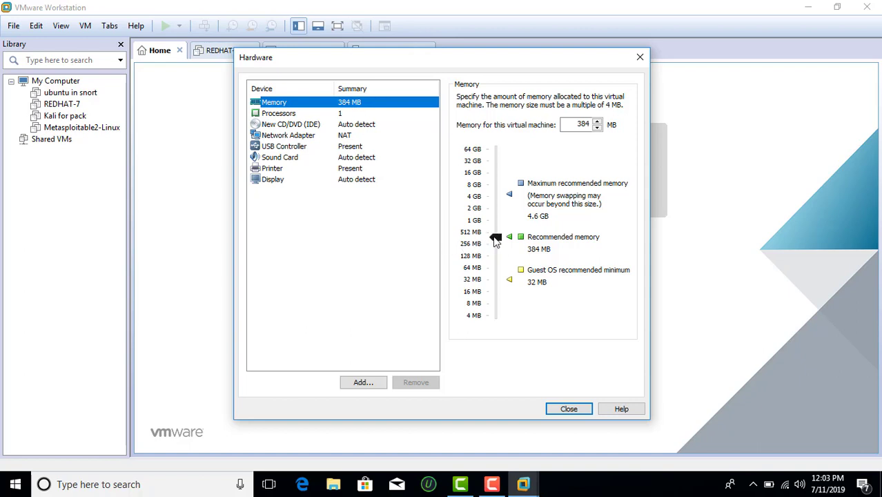
drag(496, 237, 496, 208)
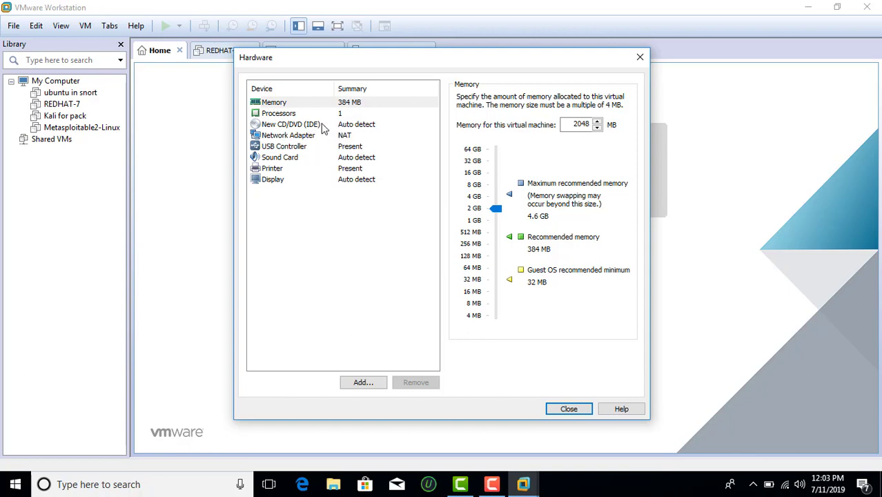
- Set the virtual CD/DVD drive to use the ISO image kali-linux-2017.1-amd64.iso from E:\ISO\OS ISO\ISO
click(309, 129)
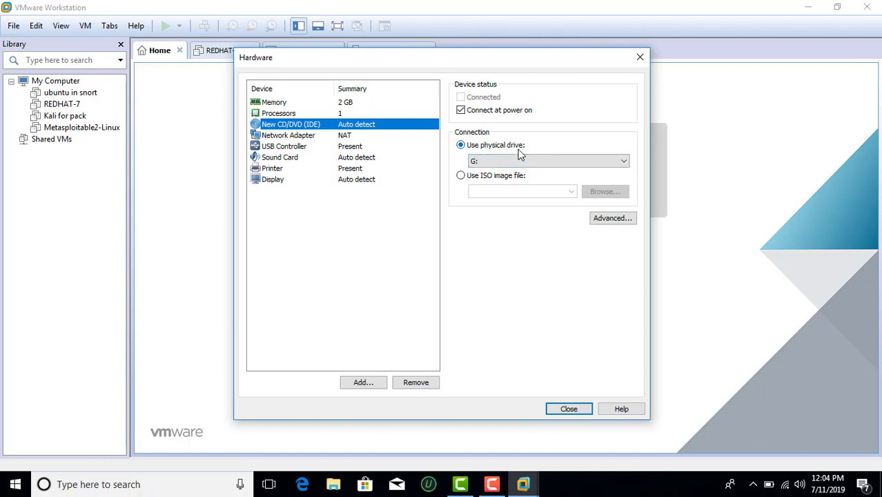
click(461, 176)
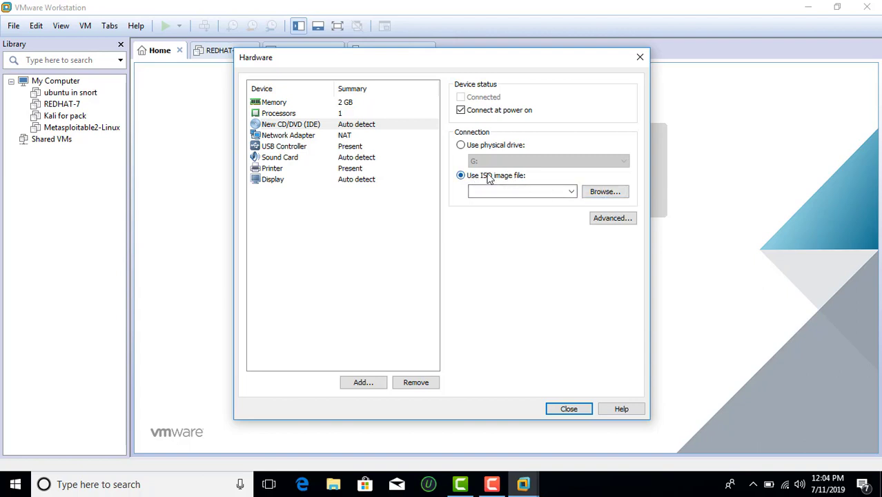
click(600, 197)
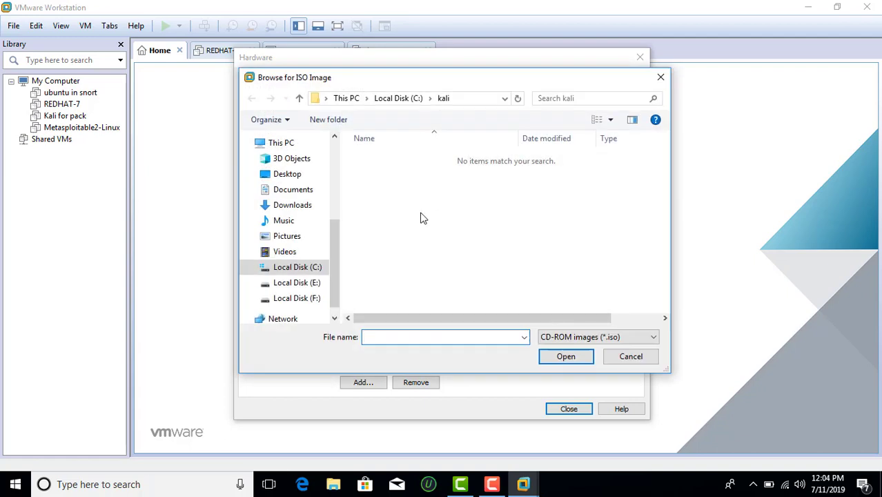
click(304, 284)
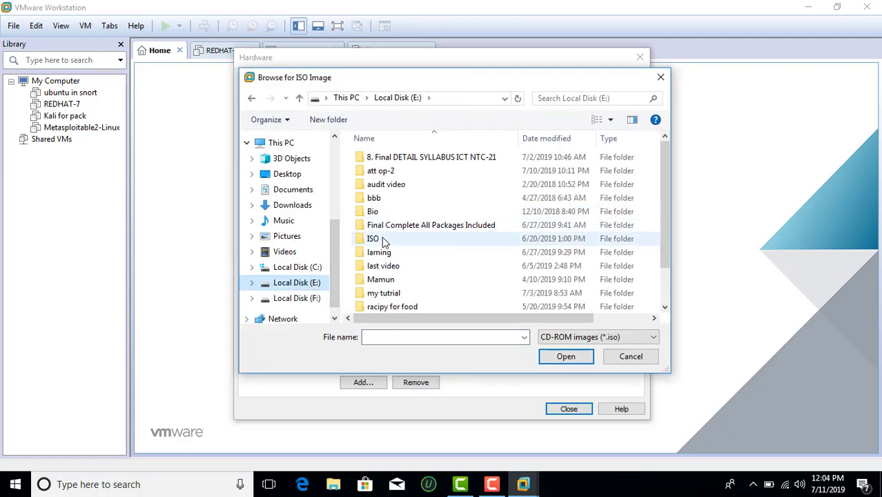
double_click(383, 241)
double_click(384, 171)
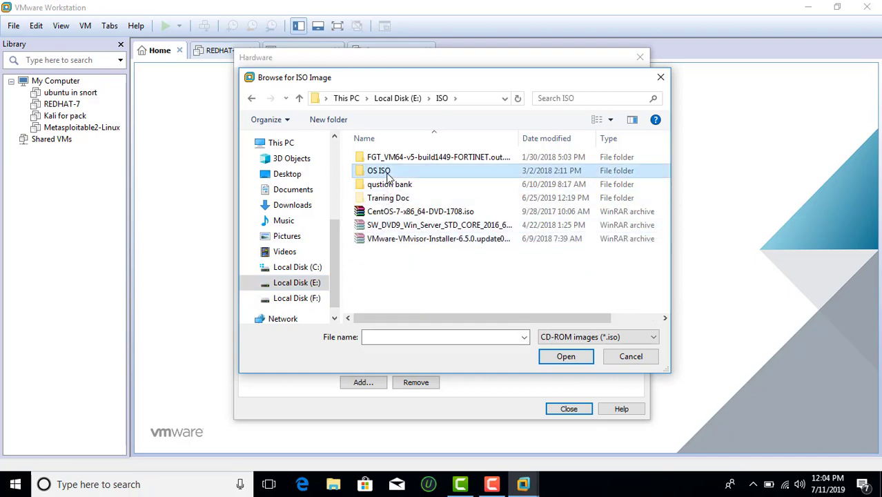
double_click(374, 160)
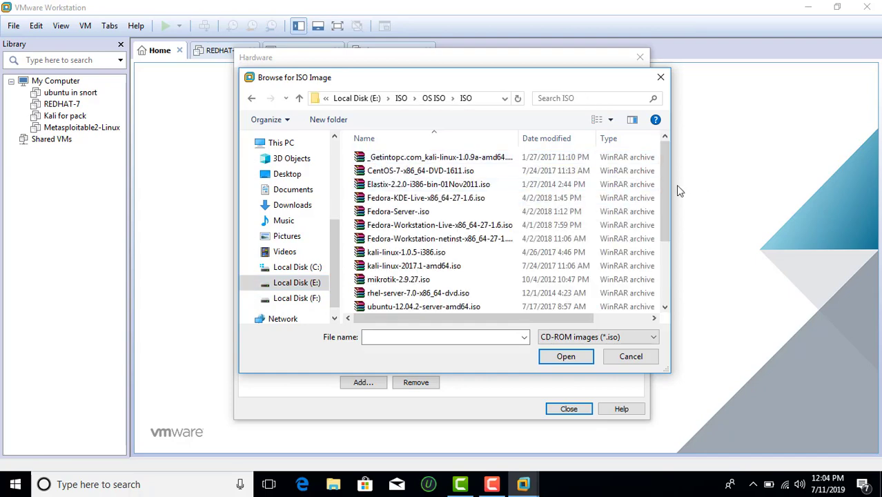
drag(664, 187, 665, 212)
mouse_move(666, 230)
mouse_down()
mouse_move(665, 259)
mouse_move(664, 229)
mouse_up()
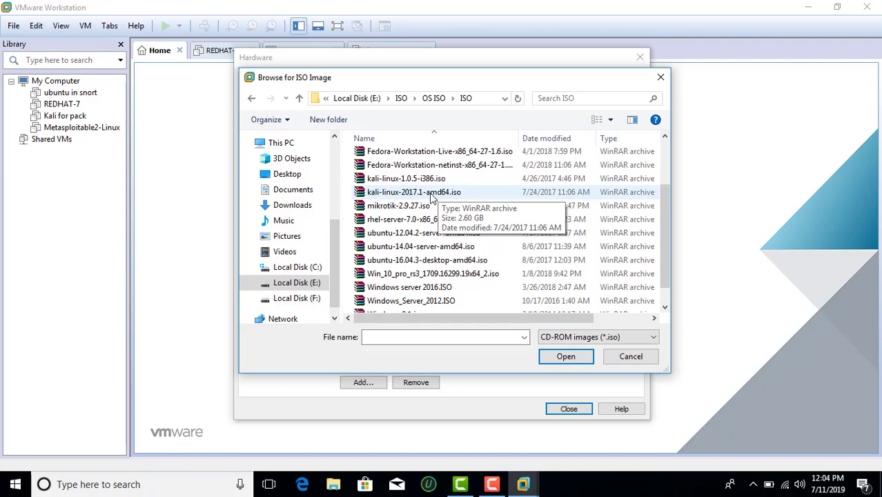
double_click(398, 192)
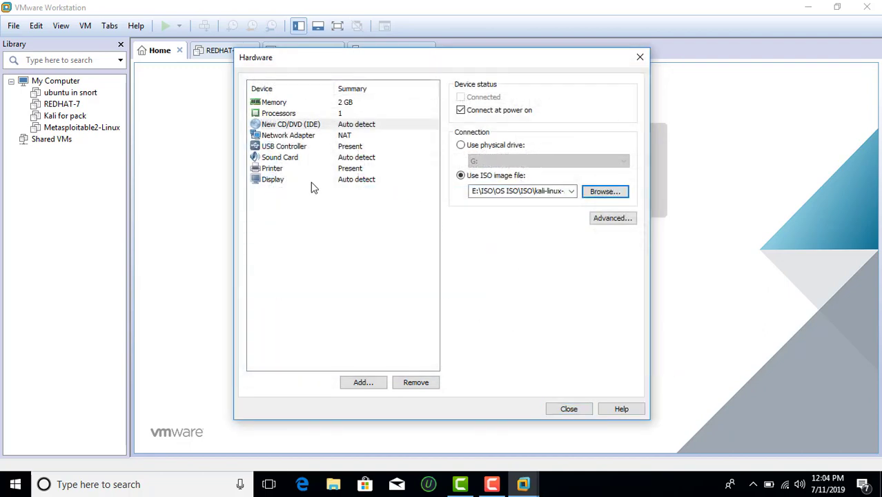
- Set the network adapter to a bridged connection that replicates the physical network connection state
click(279, 138)
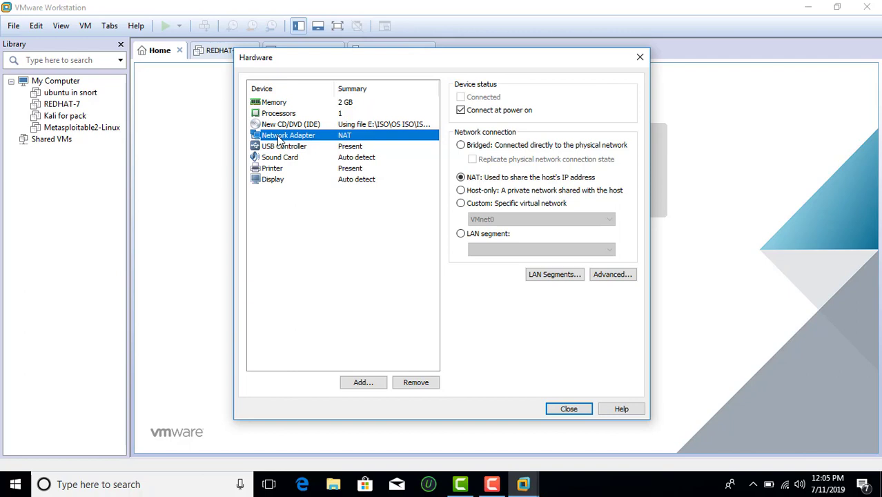
click(462, 146)
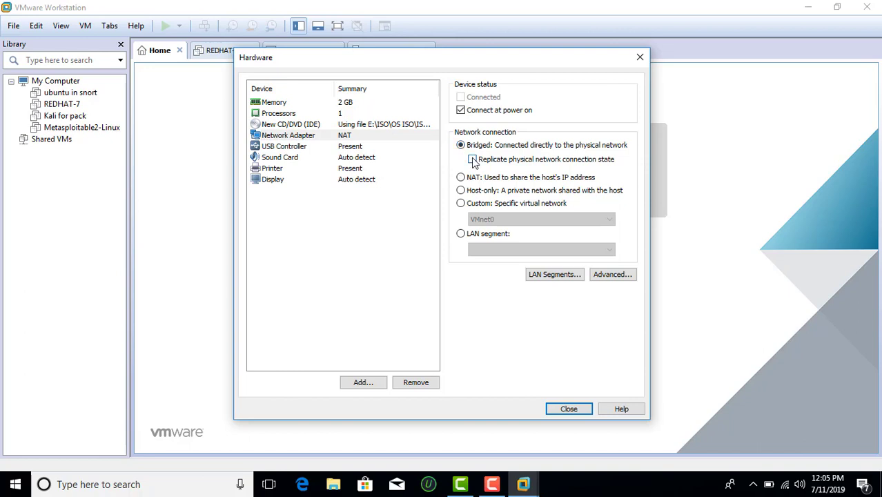
click(472, 160)
- Review the USB controller, sound card, printer and display settings, and finish creating the virtual machine
click(290, 148)
click(289, 159)
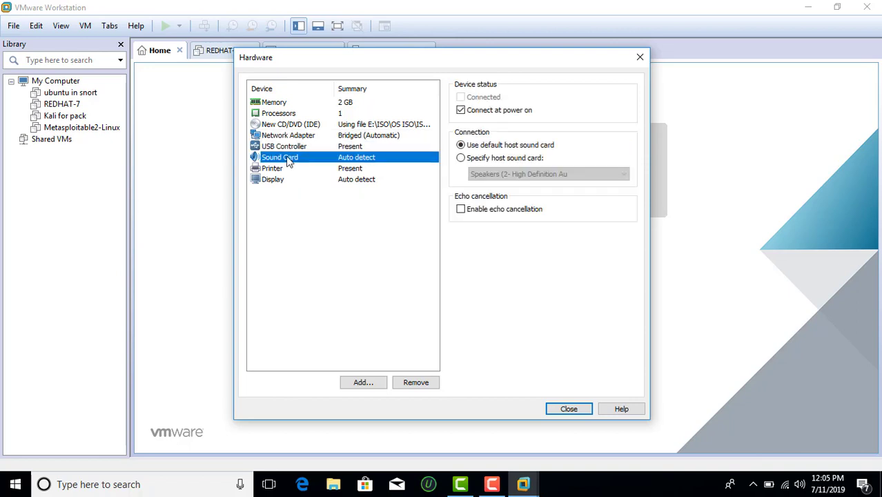
click(286, 169)
click(278, 180)
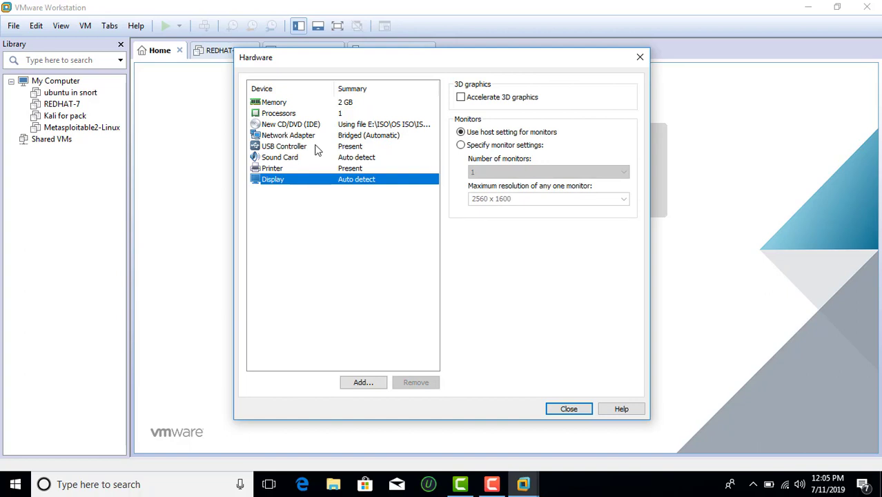
click(567, 410)
click(499, 362)
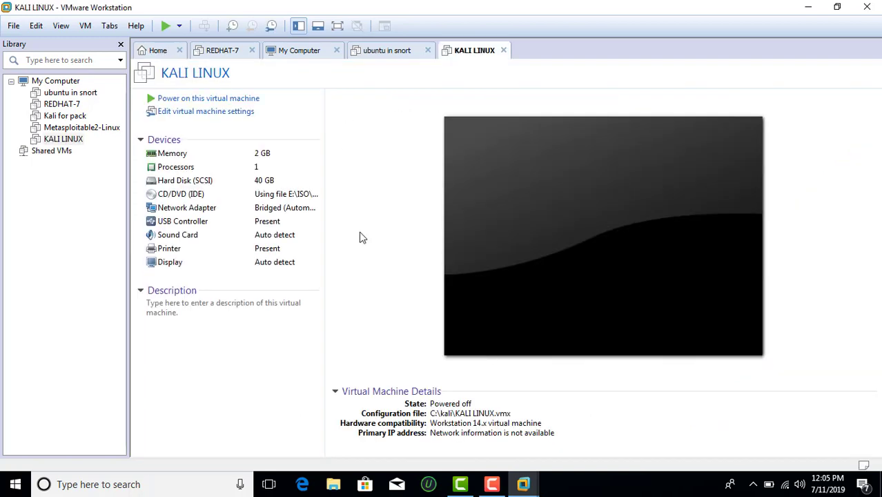
- Close the open REDHAT-7, My Computer and ubuntu in snort tabs, keeping Home and KALI LINUX open
click(252, 51)
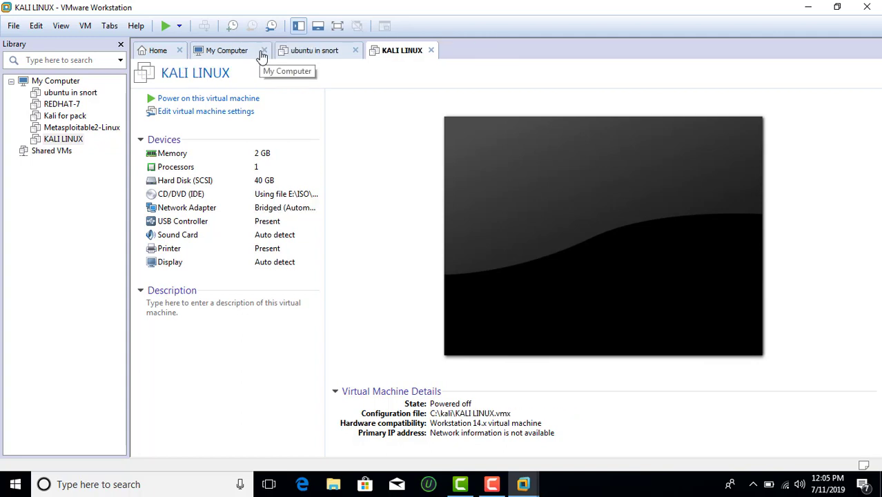
click(265, 51)
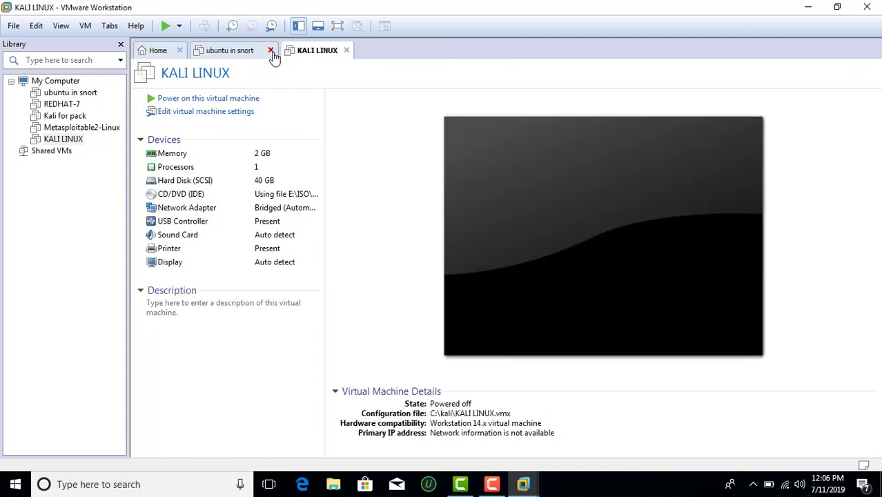
click(271, 52)
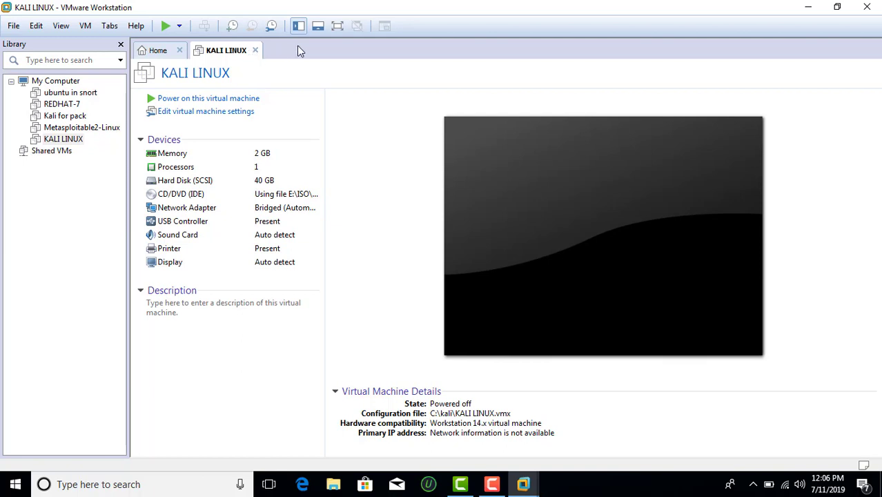
- Switch to full screen and power on the KALI LINUX virtual machine
click(337, 26)
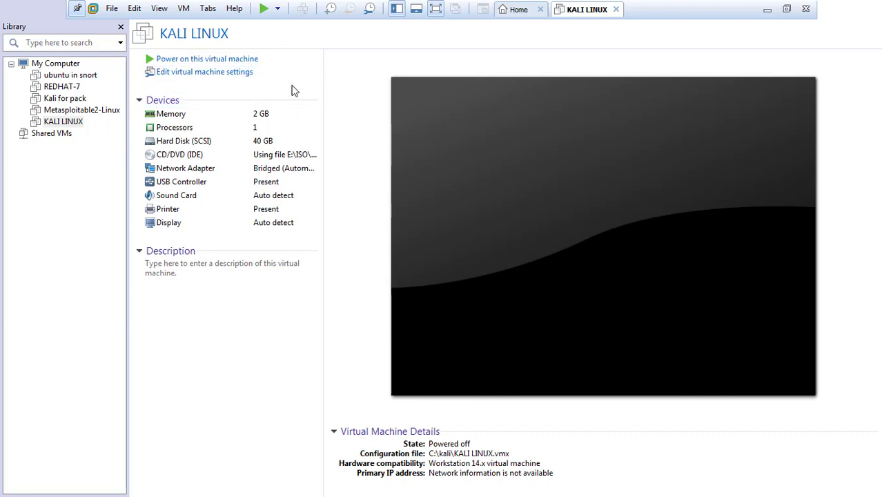
click(174, 61)
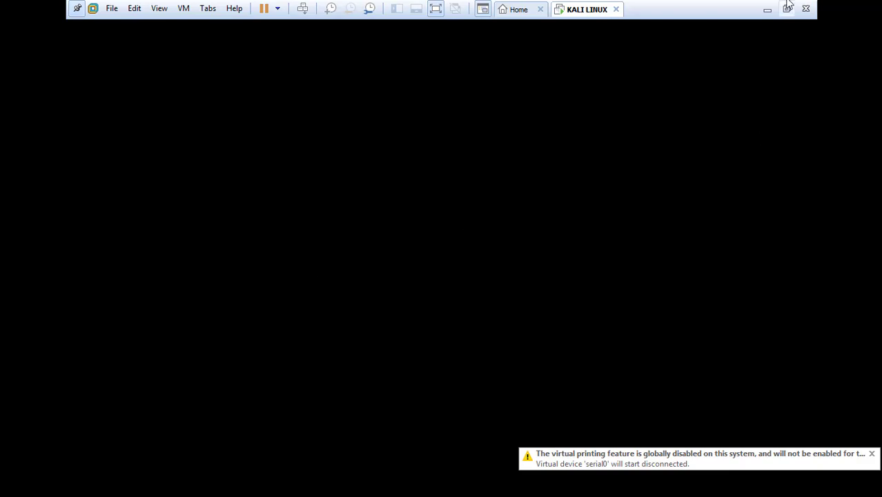
click(767, 8)
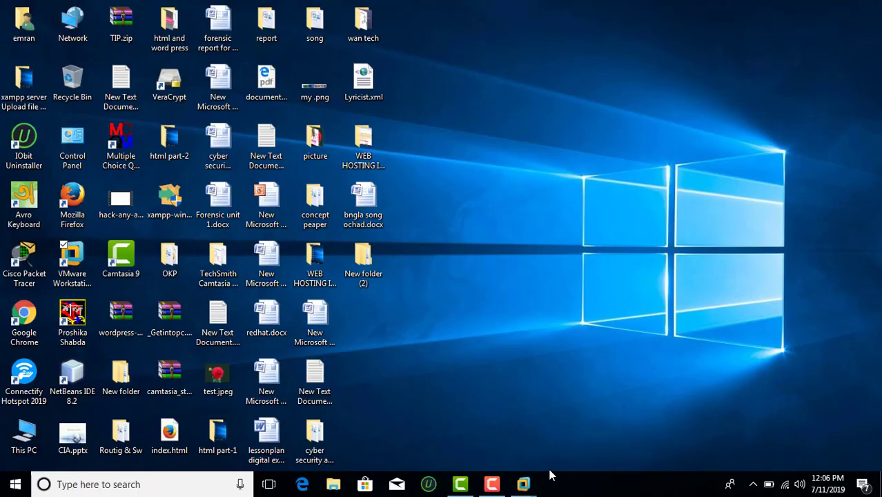
click(491, 484)
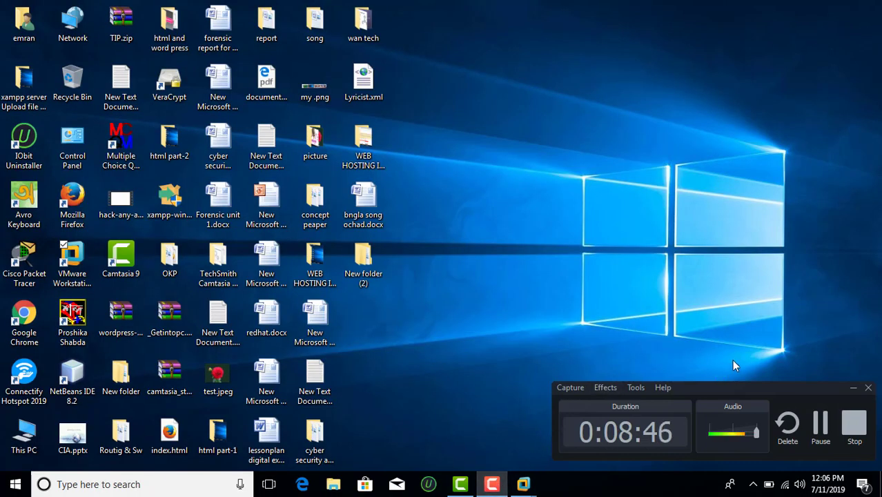